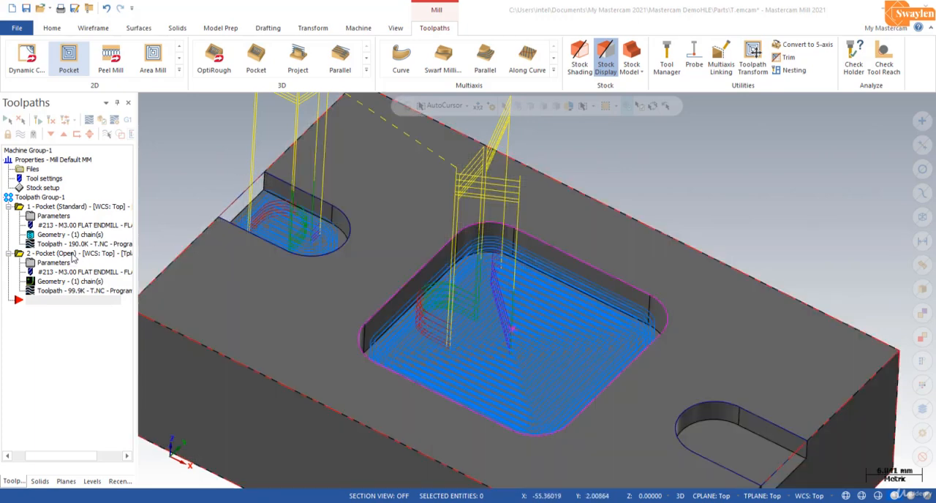
# Step: Start rechaining all geometry of the open pocket operation (operation 2) using solid chaining
pyautogui.rightClick(73, 258)
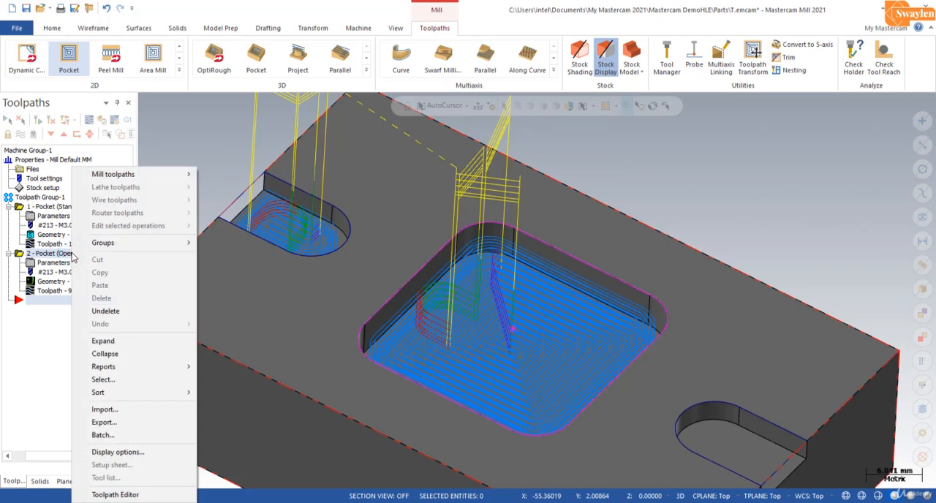
pyautogui.click(69, 255)
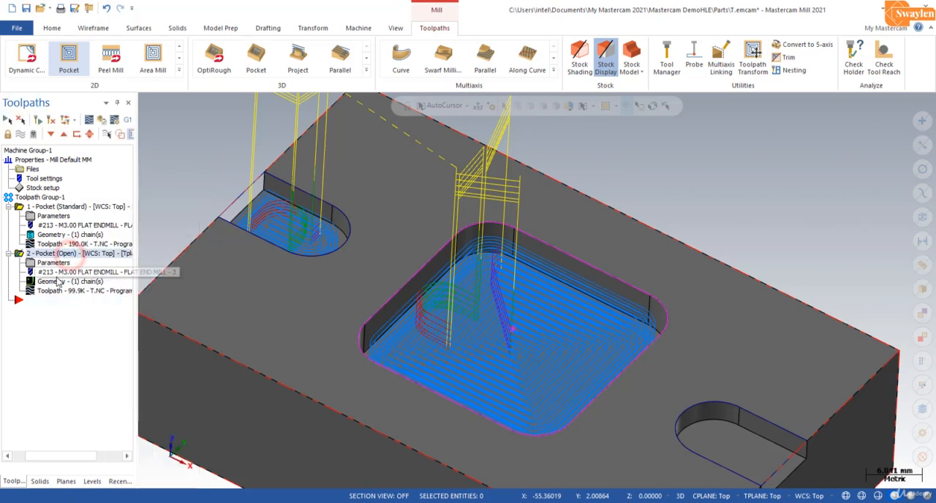
pyautogui.click(96, 284)
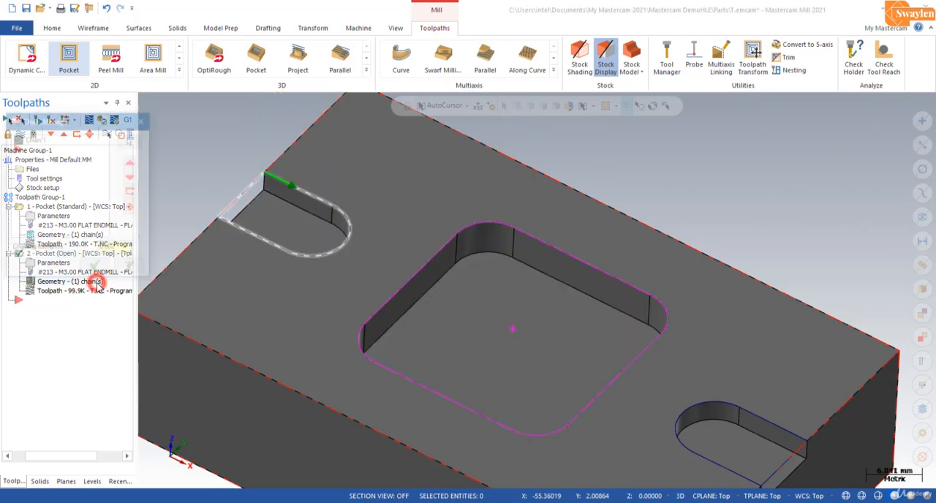
pyautogui.click(40, 143)
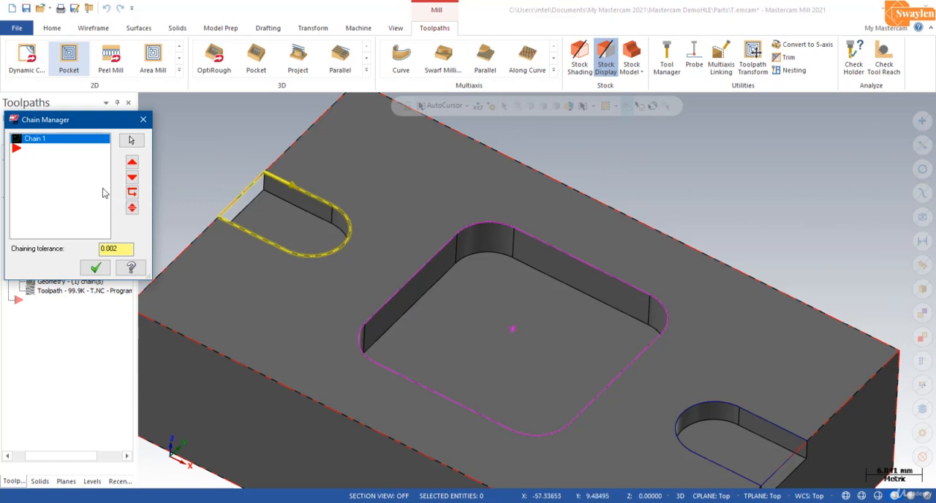
pyautogui.rightClick(48, 138)
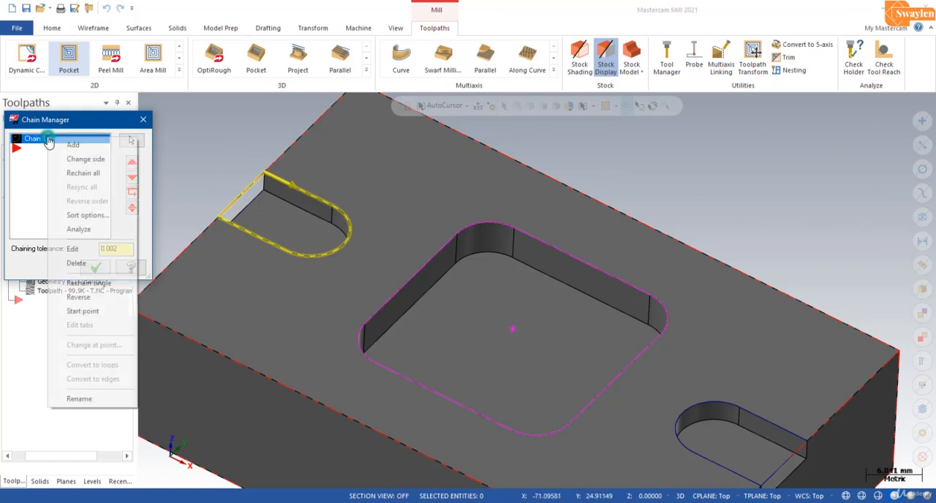
pyautogui.click(76, 173)
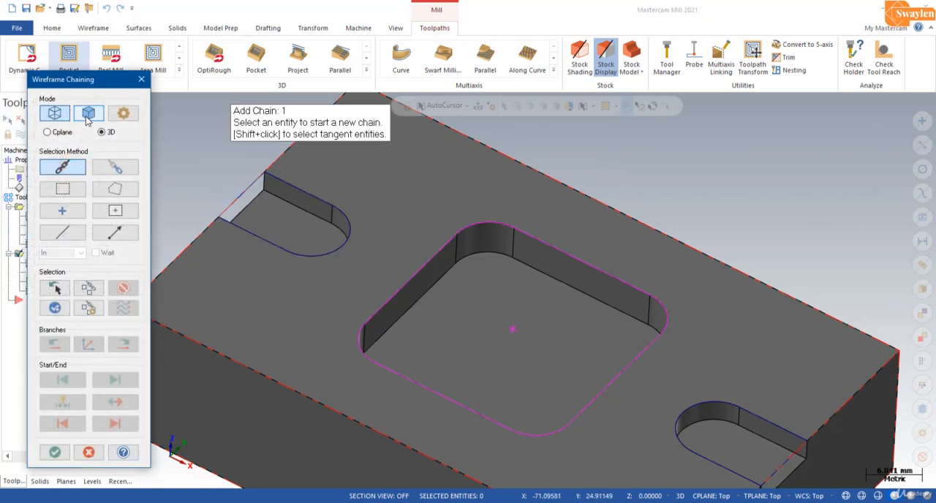
pyautogui.click(88, 115)
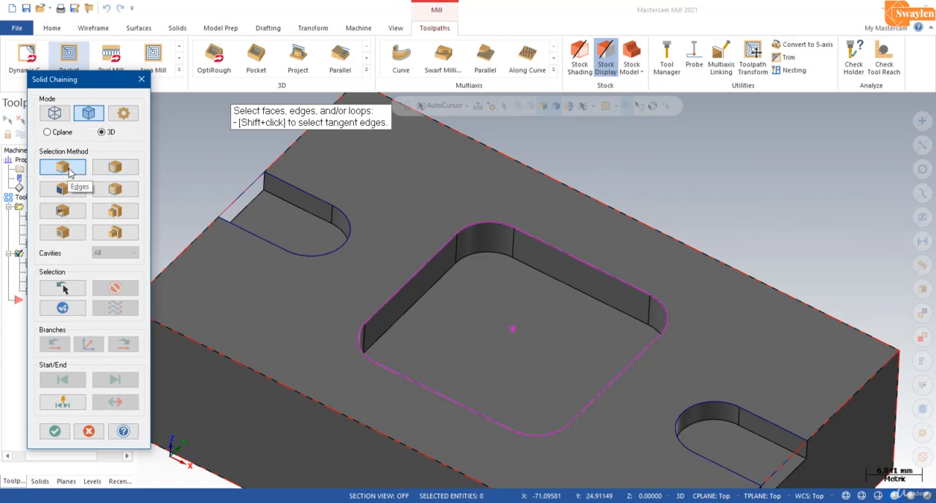
# Step: Chain the open slot's three top edges at the block's -X end, leaving the open side out, and regenerate the pocket toolpath
pyautogui.click(296, 192)
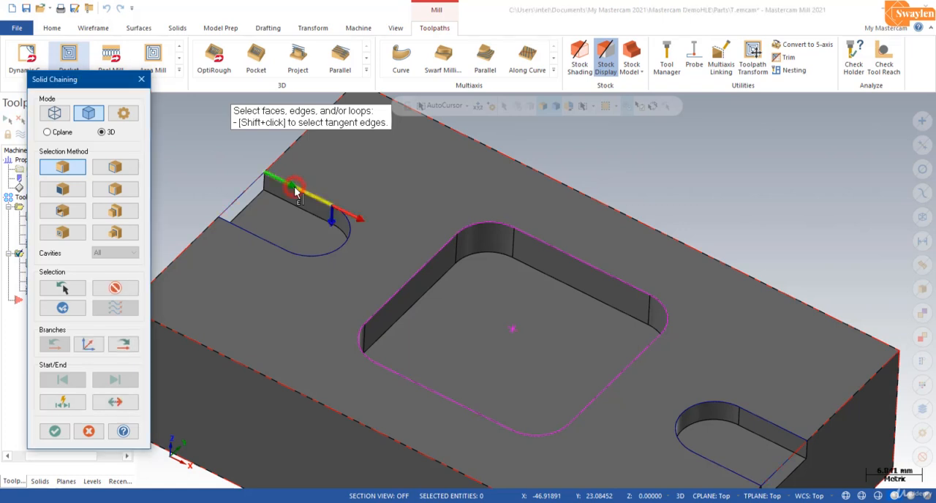
pyautogui.click(352, 239)
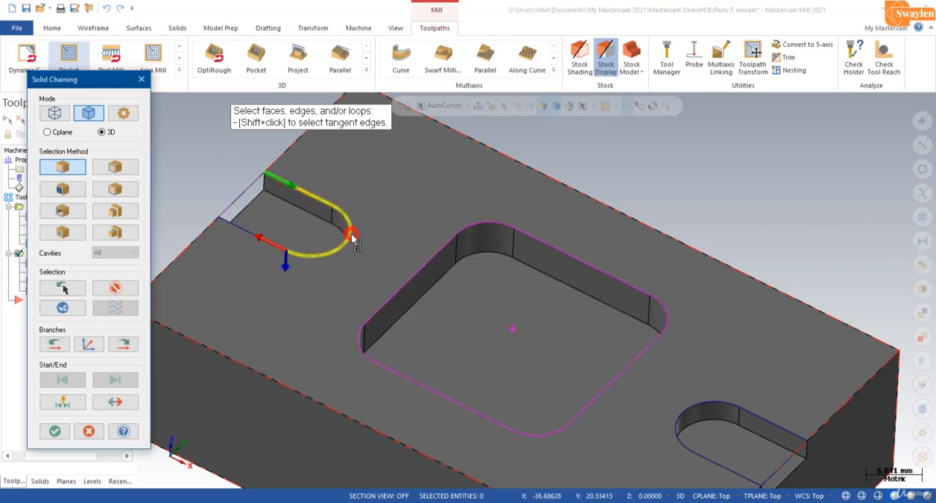
pyautogui.click(236, 228)
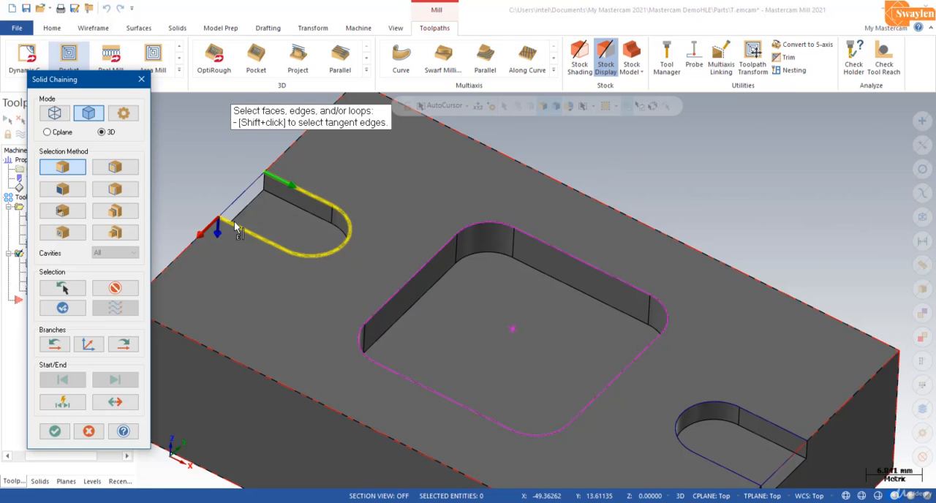
pyautogui.click(63, 432)
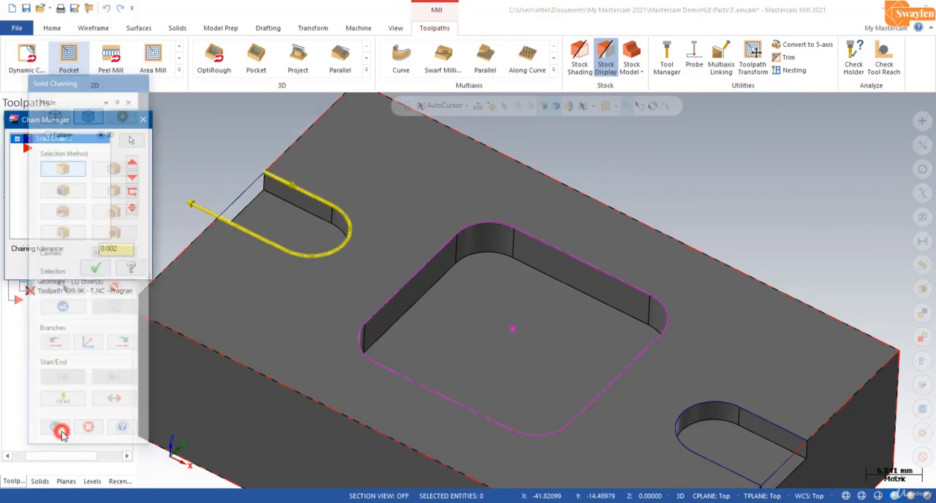
pyautogui.click(96, 269)
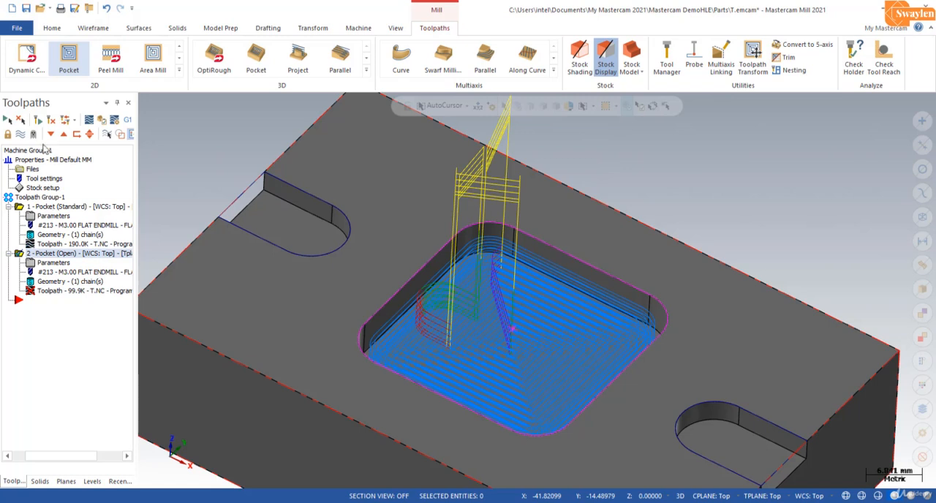
pyautogui.click(40, 122)
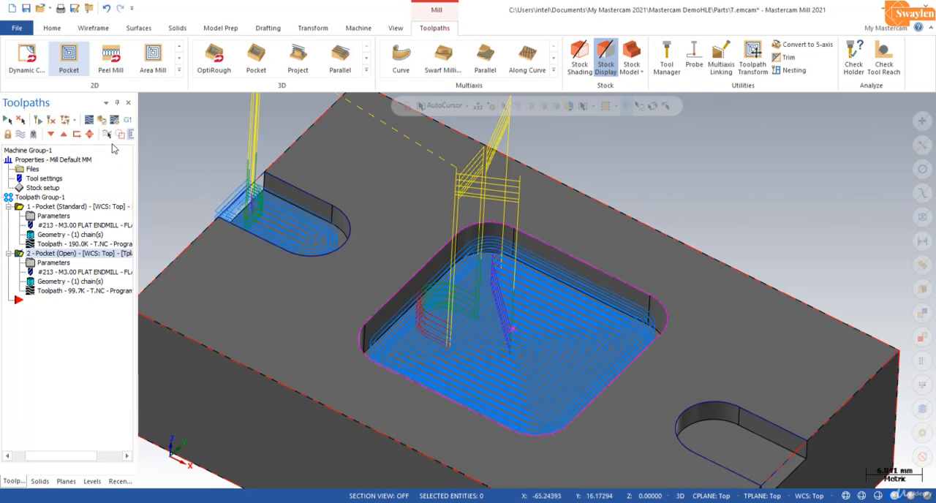
# Step: Verify the regenerated open pocket toolpath by playing the full stock removal simulation, and close the simulator
pyautogui.click(102, 123)
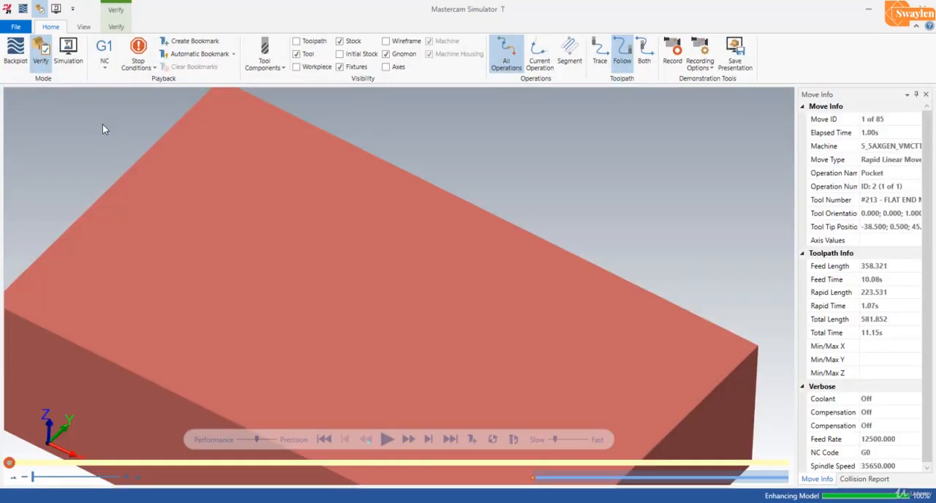
pyautogui.scroll(-4, 392, 328)
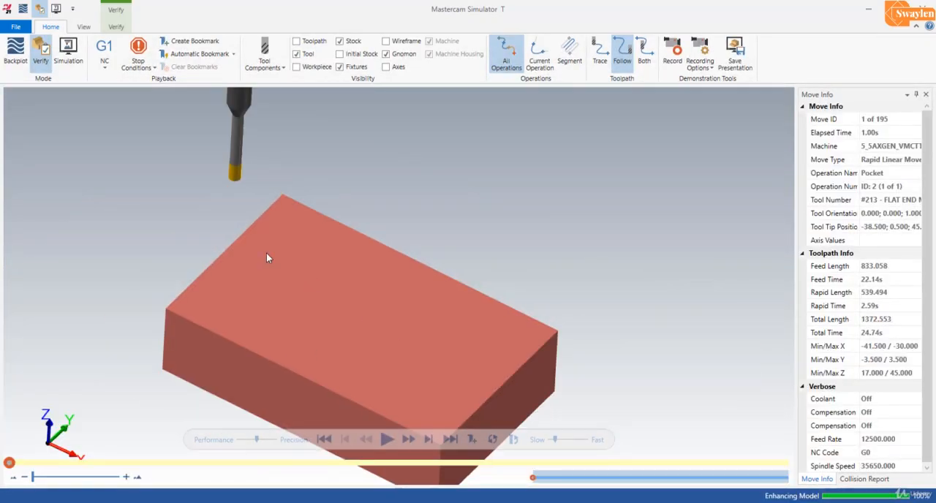
pyautogui.scroll(2, 266, 254)
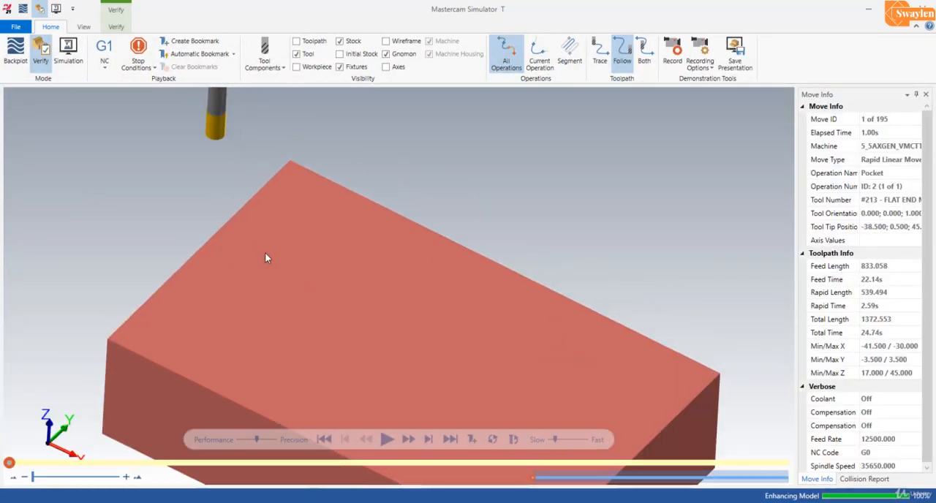
pyautogui.click(392, 441)
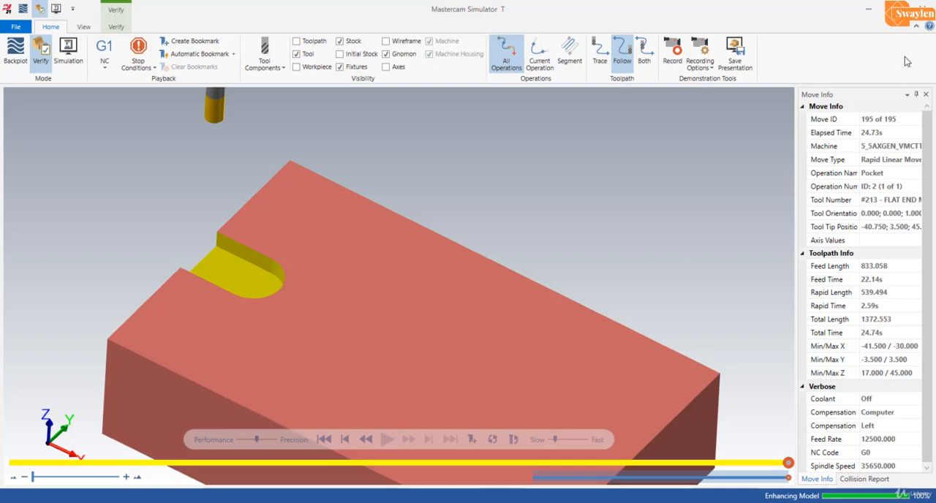
pyautogui.click(923, 8)
# Step: Create a new pocket toolpath from the three top edges of the open slot at the block's +X end
pyautogui.scroll(-2, 246, 181)
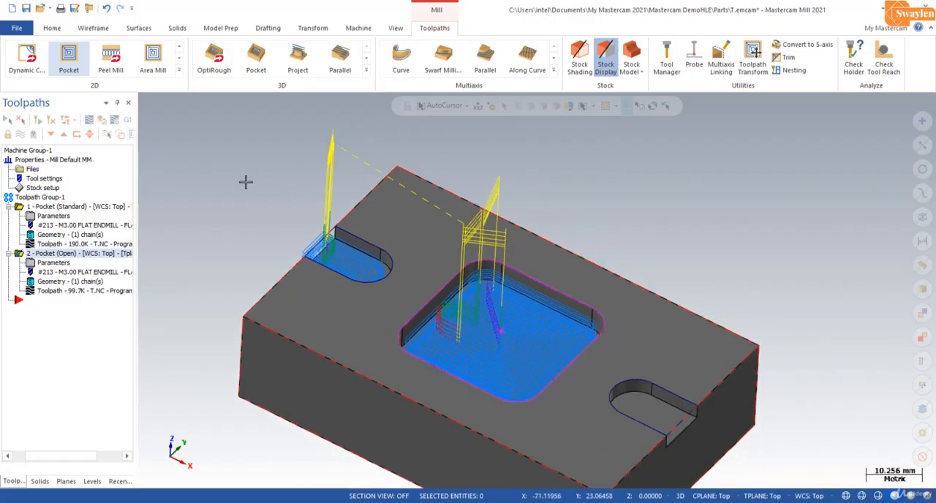
pyautogui.scroll(-3, 246, 183)
pyautogui.scroll(-2, 156, 167)
pyautogui.scroll(4, 524, 377)
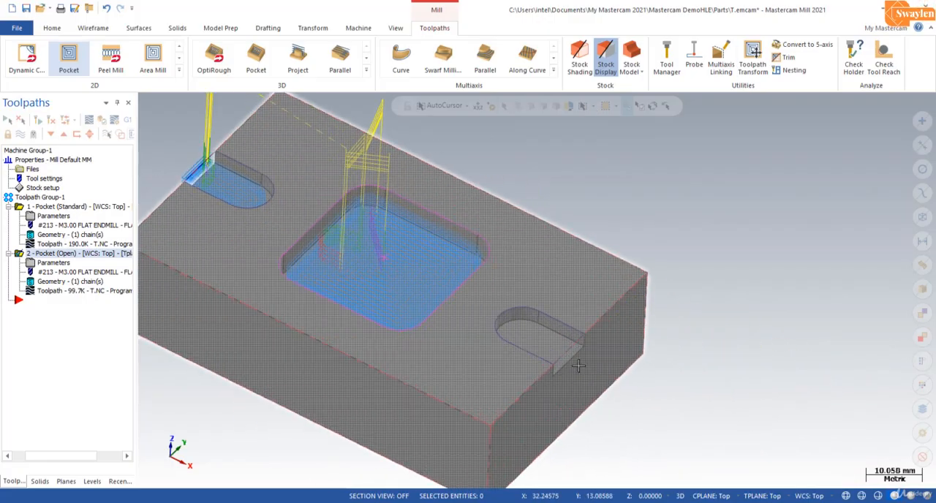
pyautogui.scroll(3, 578, 365)
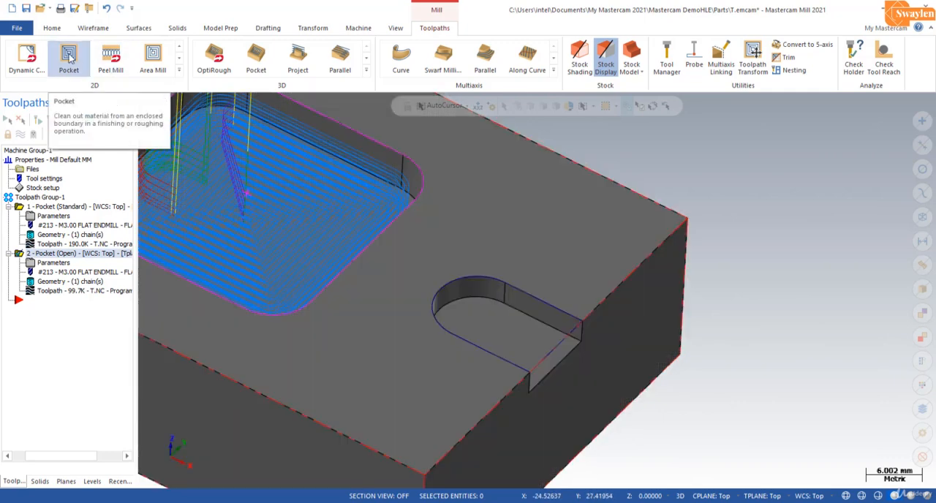
pyautogui.click(69, 57)
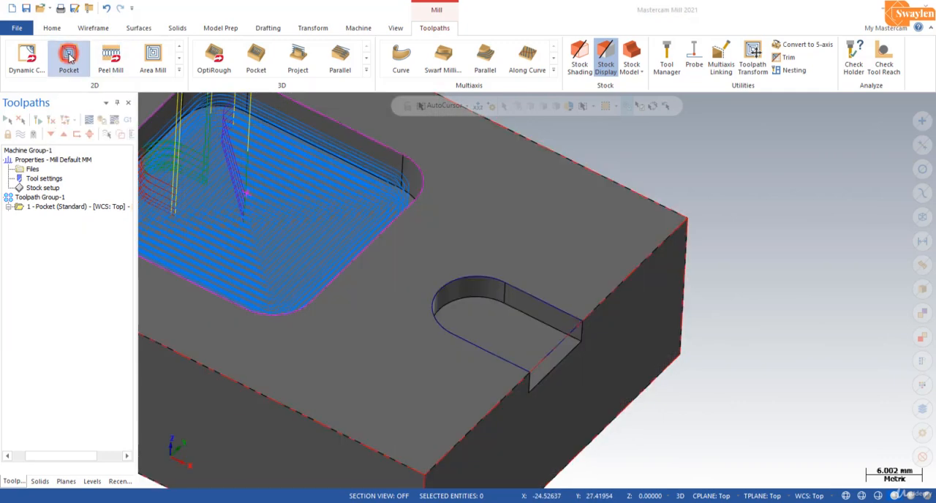
pyautogui.click(515, 371)
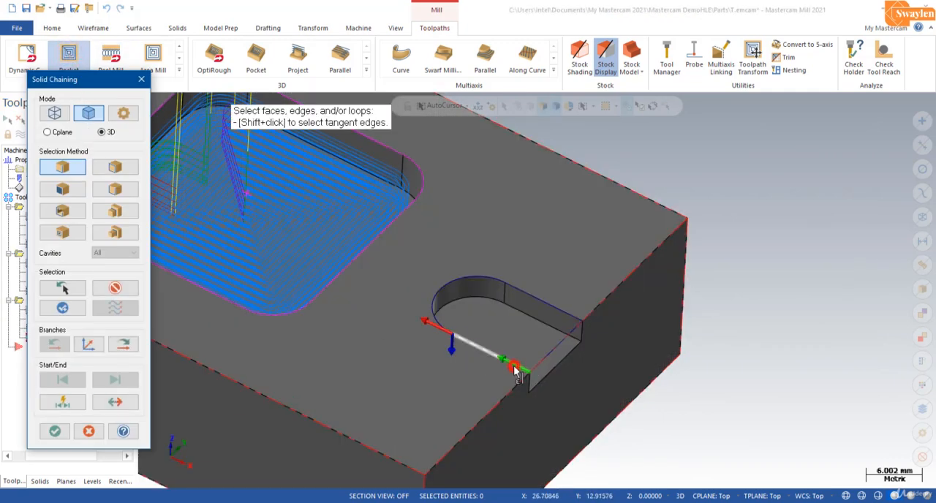
pyautogui.click(432, 308)
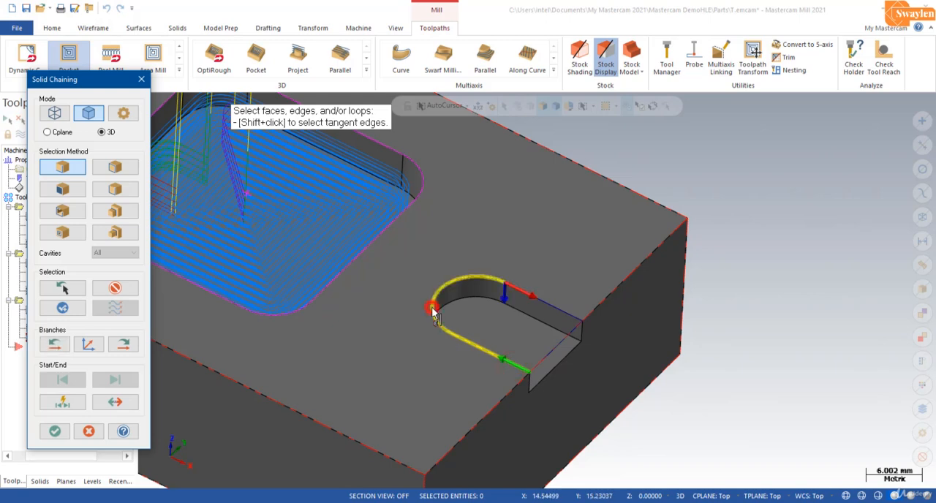
pyautogui.click(549, 307)
pyautogui.click(54, 431)
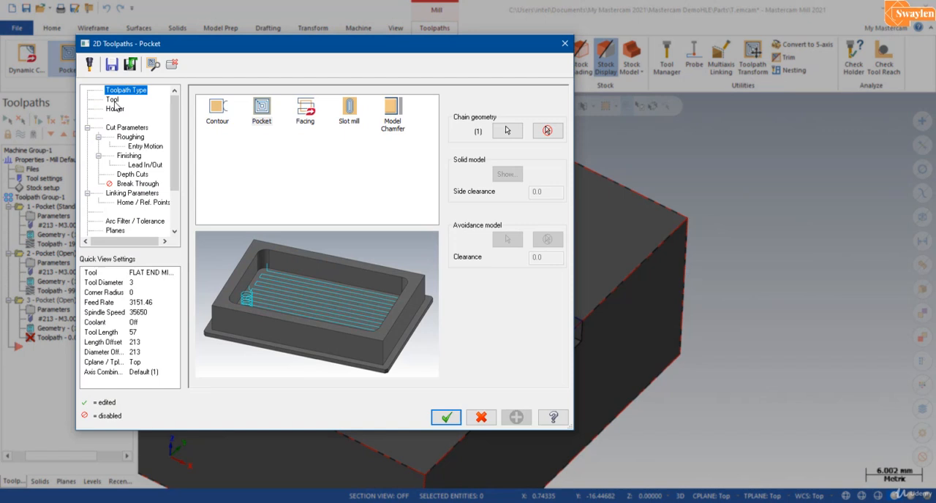
# Step: Review the new pocket's tool, holder and cut parameters, including pocket type, overlap and stock to leave on walls and floors
pyautogui.click(113, 100)
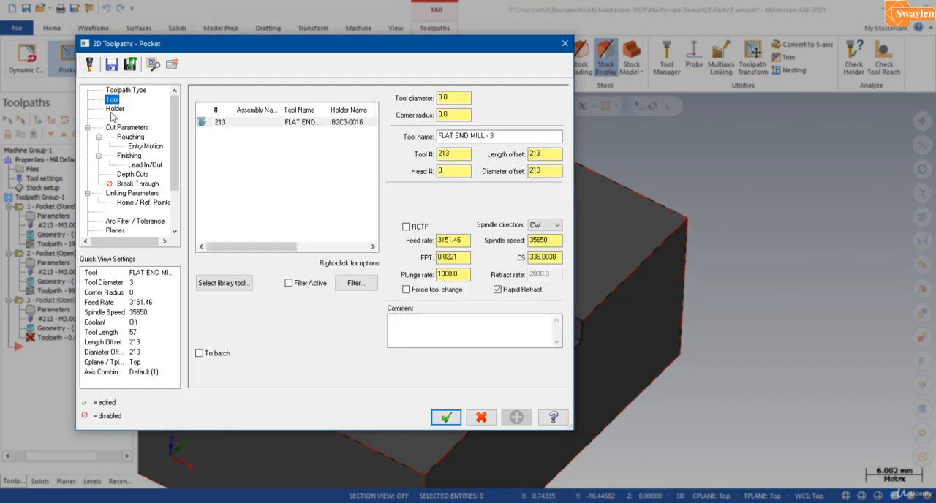
pyautogui.click(115, 109)
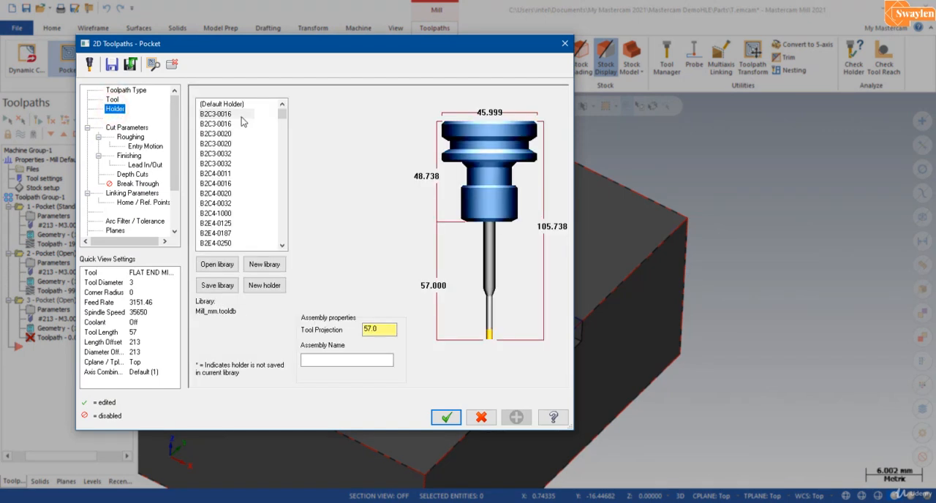
pyautogui.click(128, 129)
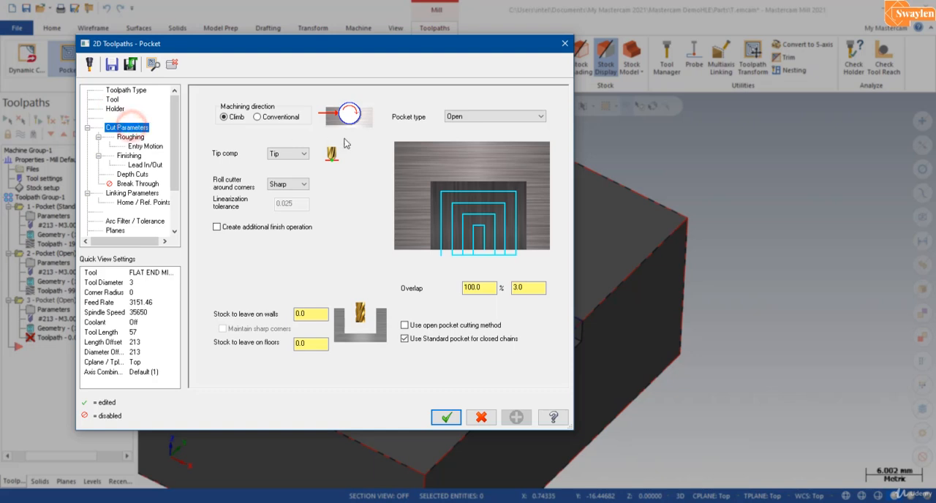
pyautogui.click(495, 117)
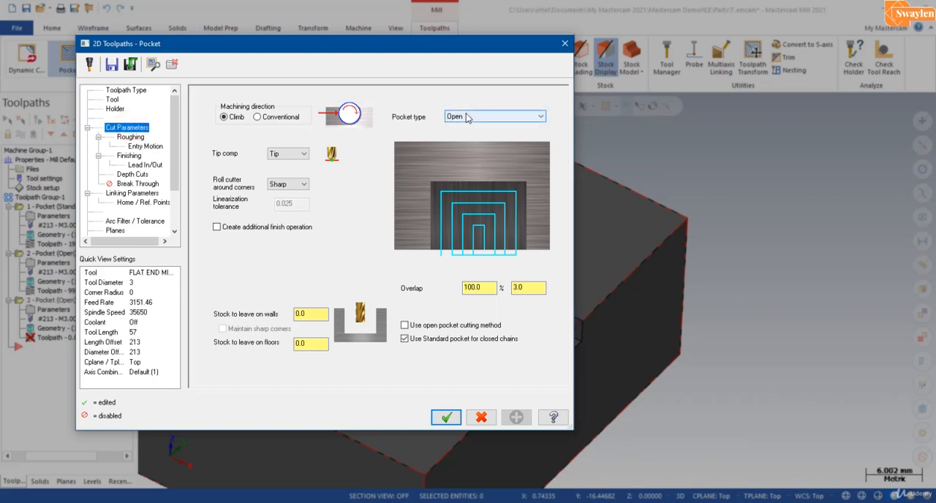
pyautogui.click(534, 288)
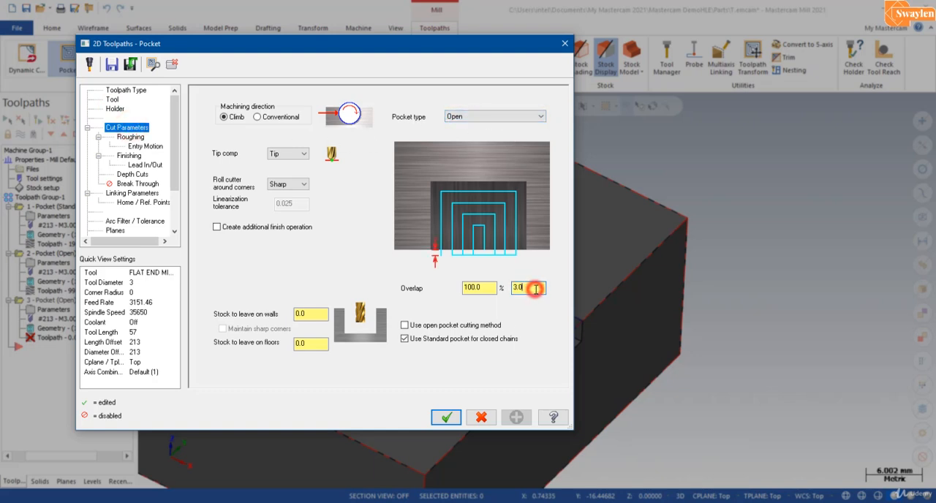
pyautogui.click(306, 314)
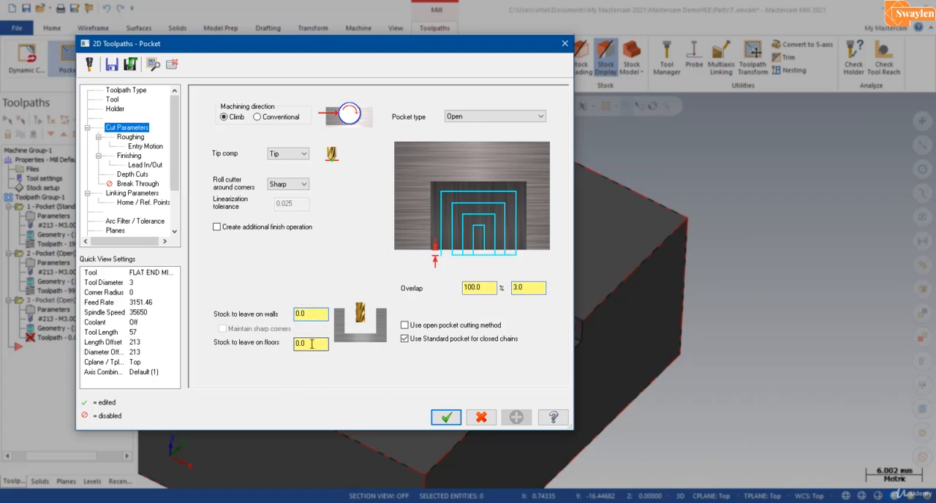
pyautogui.click(312, 344)
pyautogui.click(313, 313)
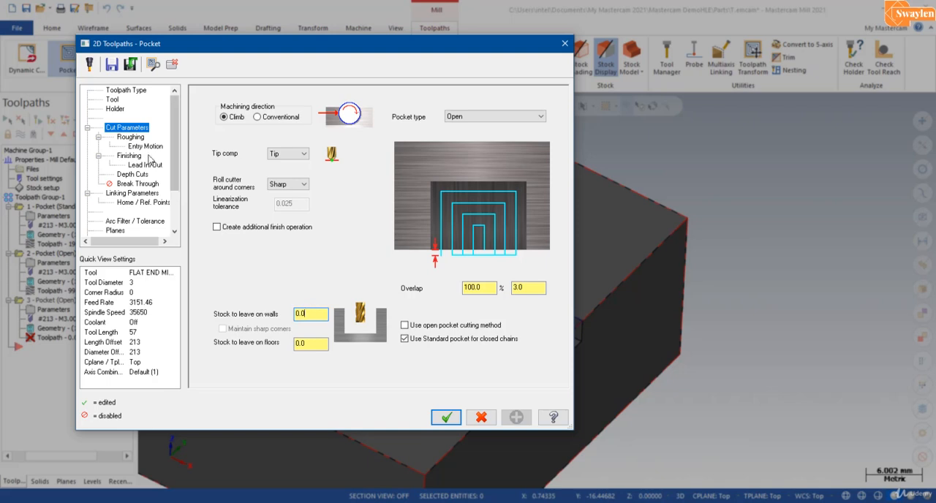
# Step: Check the new pocket's roughing stepover distance and its entry motion setting
pyautogui.click(133, 137)
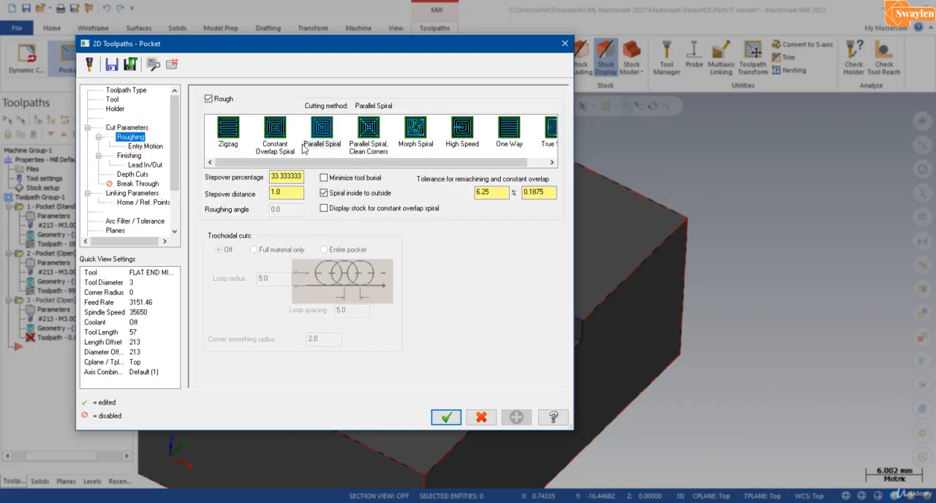
pyautogui.click(285, 194)
pyautogui.click(150, 147)
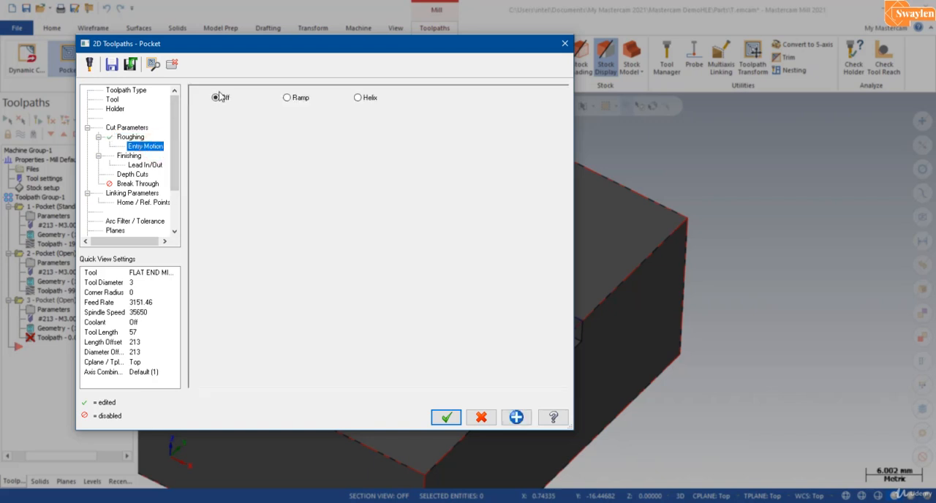
# Step: Set the new pocket's finishing to 2 passes and check the pass spacing
pyautogui.click(128, 156)
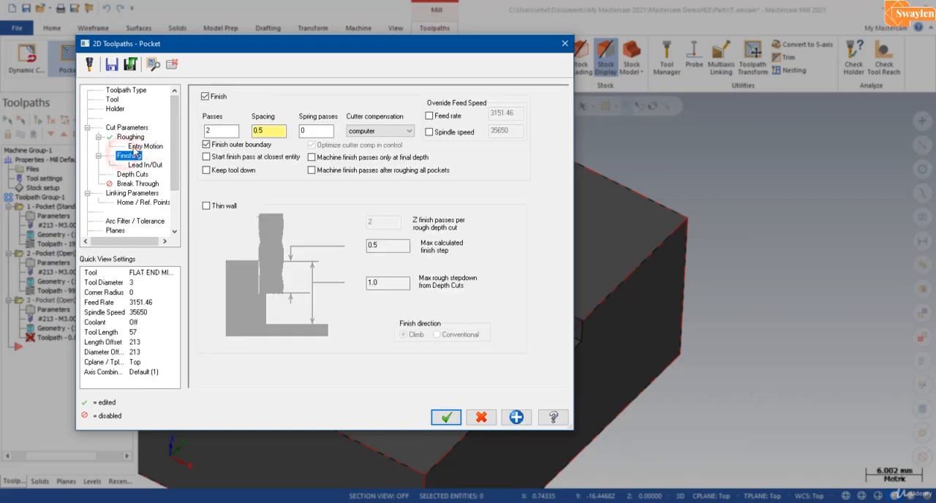
pyautogui.click(228, 131)
pyautogui.write('2')
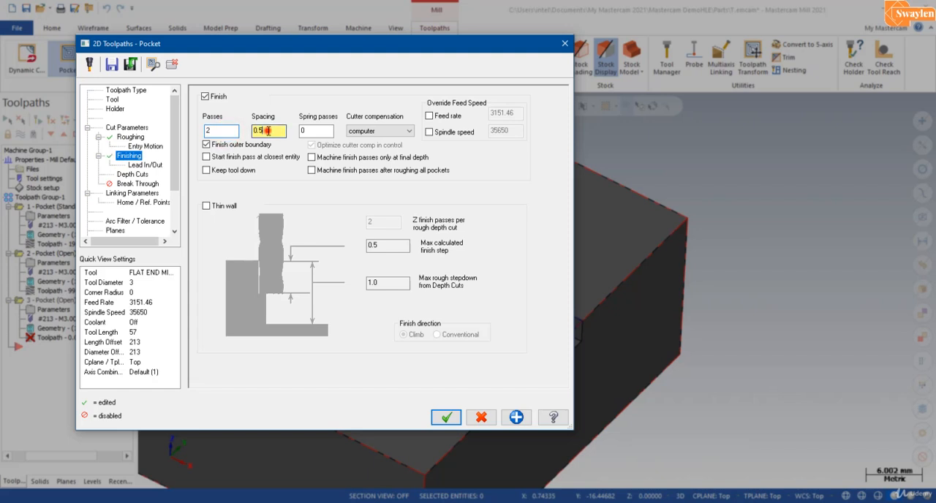
pyautogui.click(268, 131)
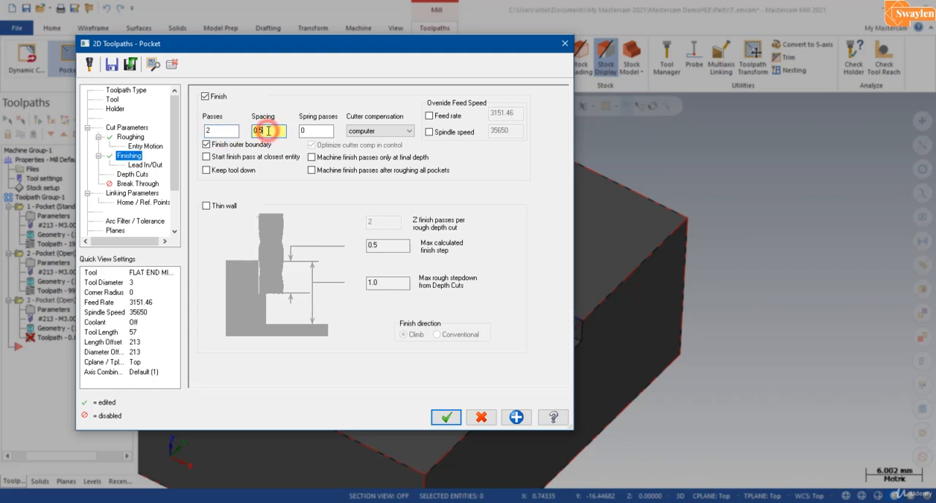
# Step: Check the new pocket's depth cuts, including the maximum rough step, number of finish cuts and finish step
pyautogui.click(143, 175)
pyautogui.click(303, 122)
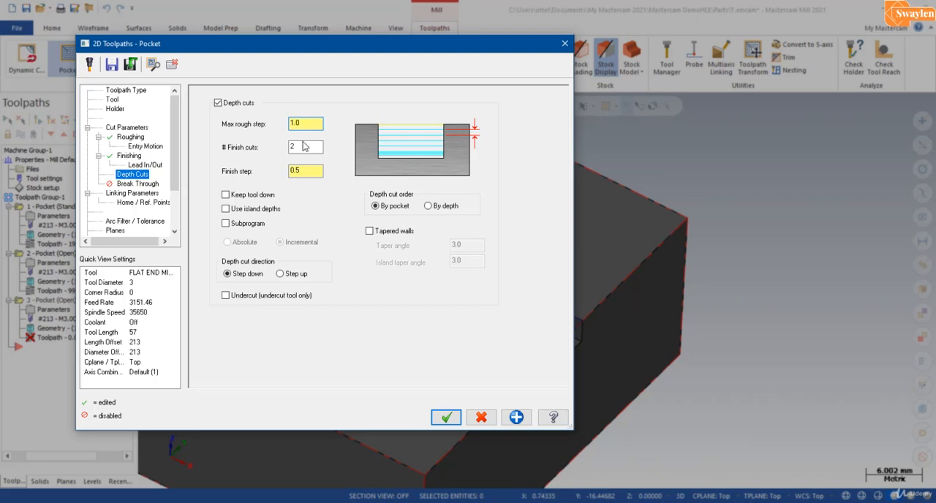
pyautogui.click(305, 145)
pyautogui.click(306, 169)
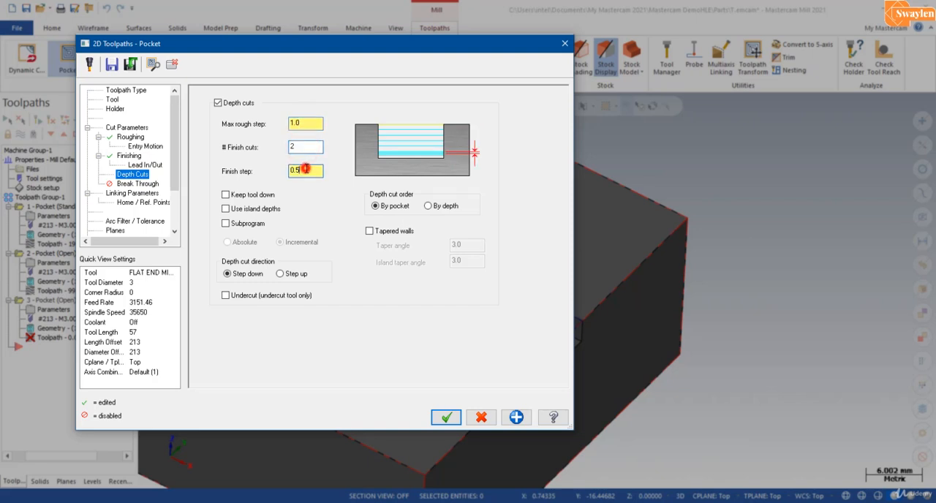
# Step: Pick the slot's upper and floor corners for top of stock at 20.0 absolute and depth at -3.0 incremental, and generate the toolpath
pyautogui.click(133, 193)
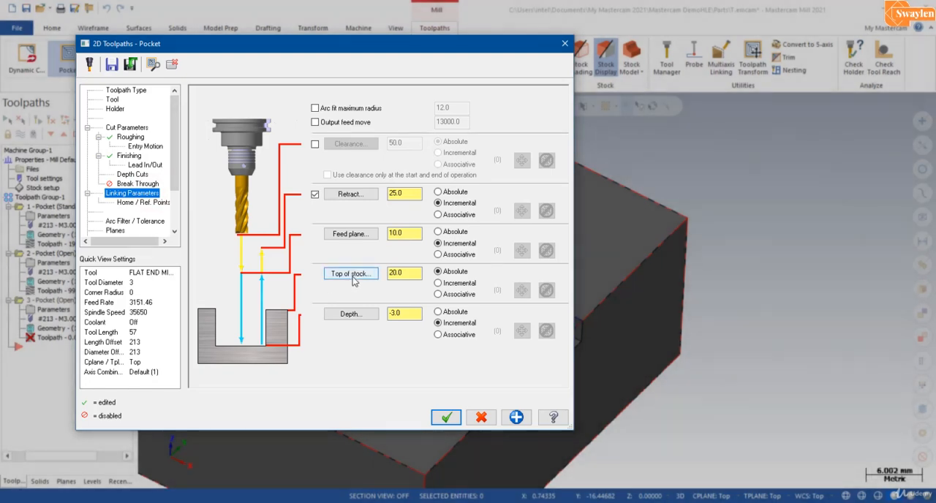
pyautogui.click(351, 273)
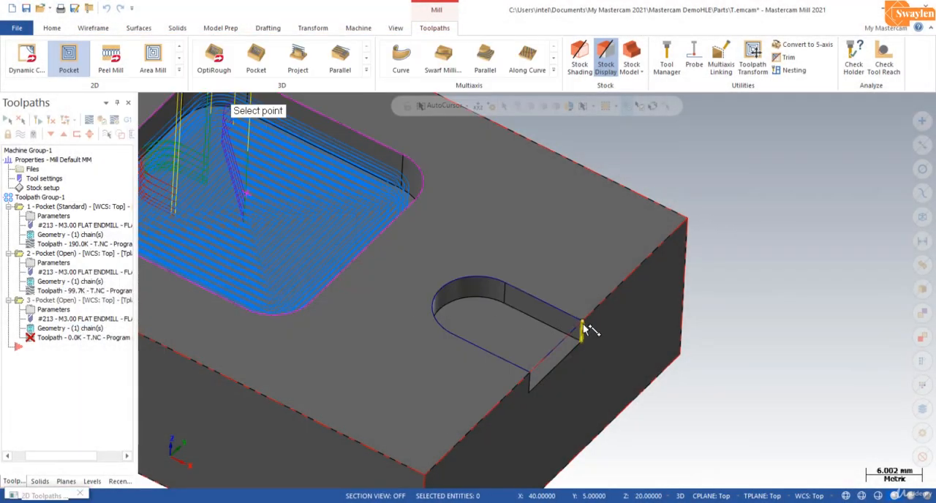
pyautogui.click(581, 324)
pyautogui.click(351, 314)
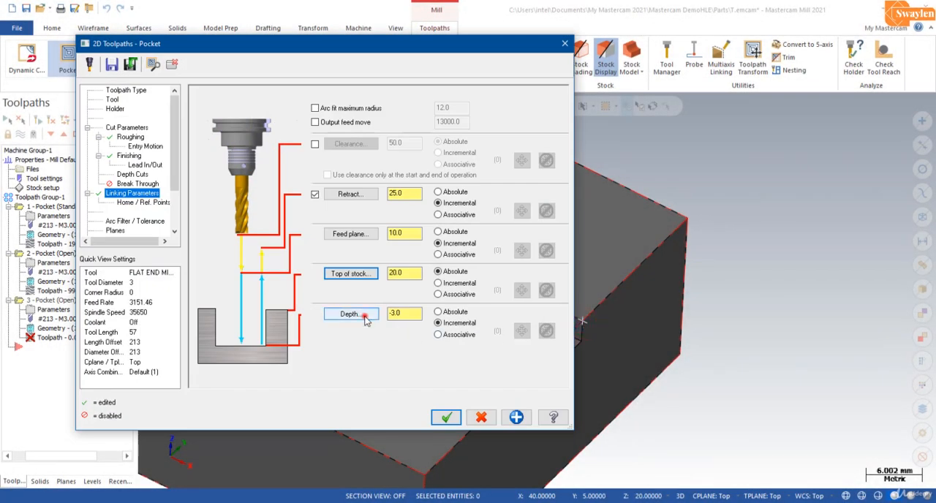
pyautogui.click(576, 346)
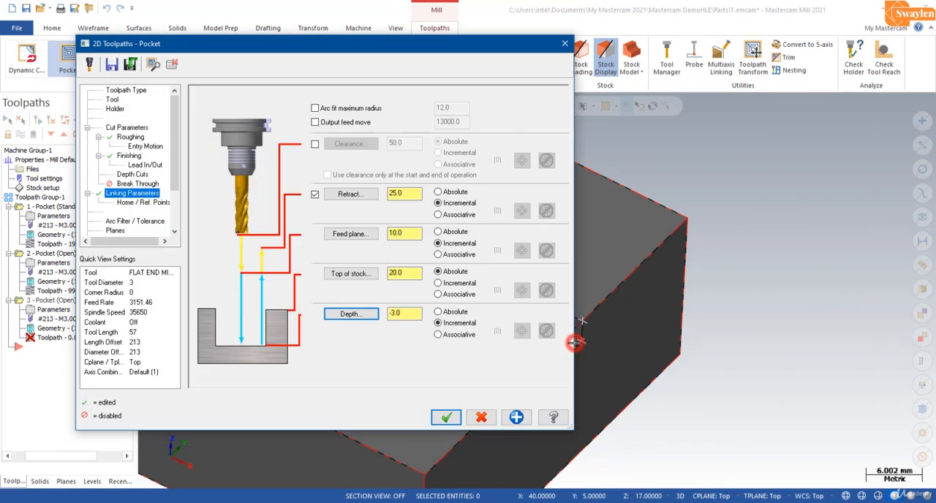
pyautogui.click(443, 418)
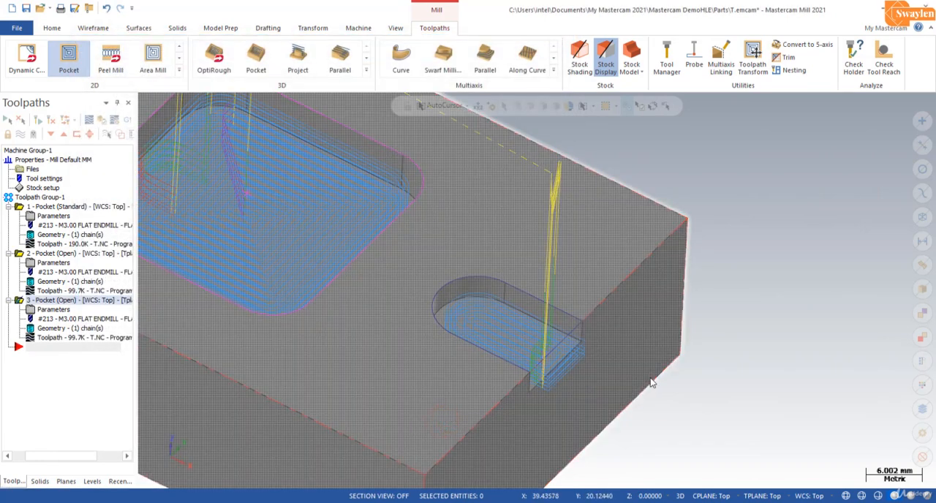
# Step: Verify all three pocket operations together in the stock simulation, playing the machining through at an increased speed
pyautogui.scroll(-5, 574, 278)
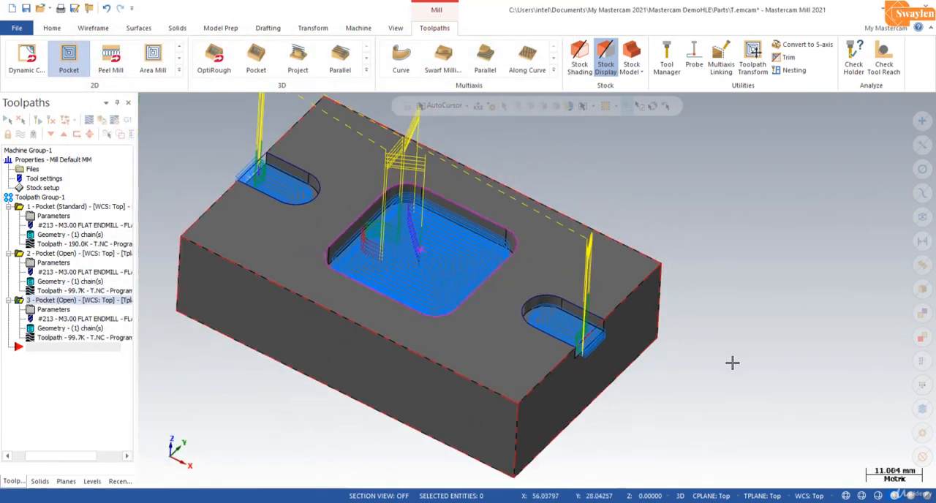
pyautogui.scroll(1, 738, 262)
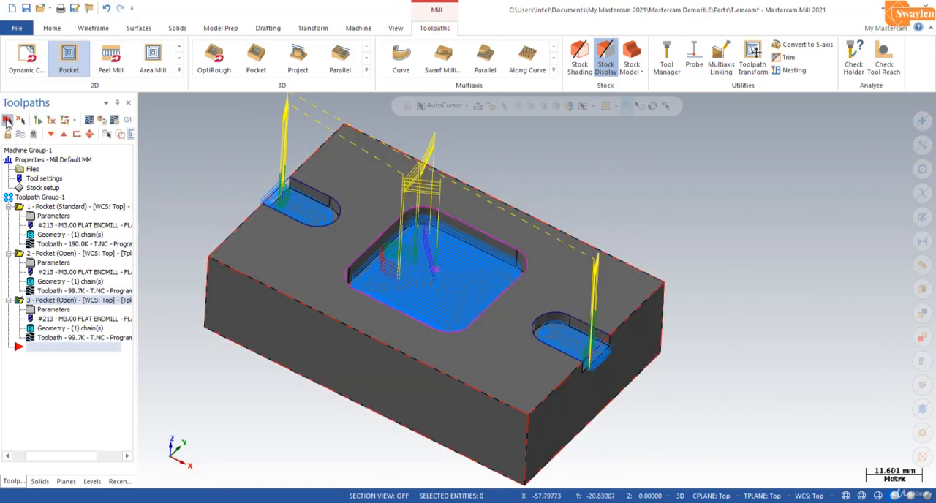
pyautogui.click(7, 121)
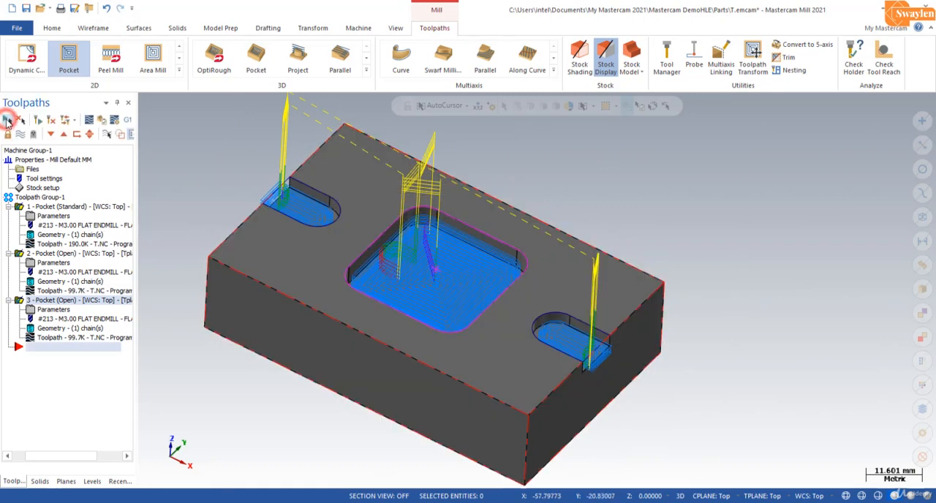
pyautogui.click(100, 122)
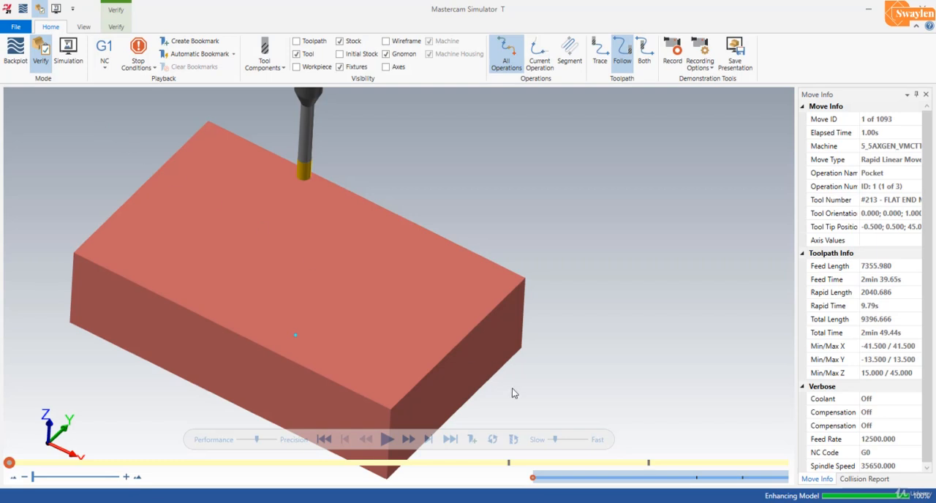
pyautogui.click(386, 439)
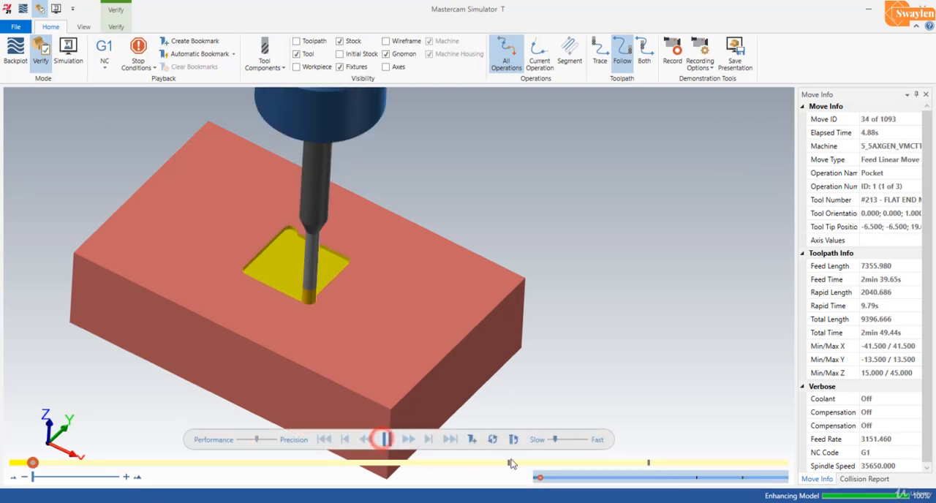
pyautogui.click(561, 439)
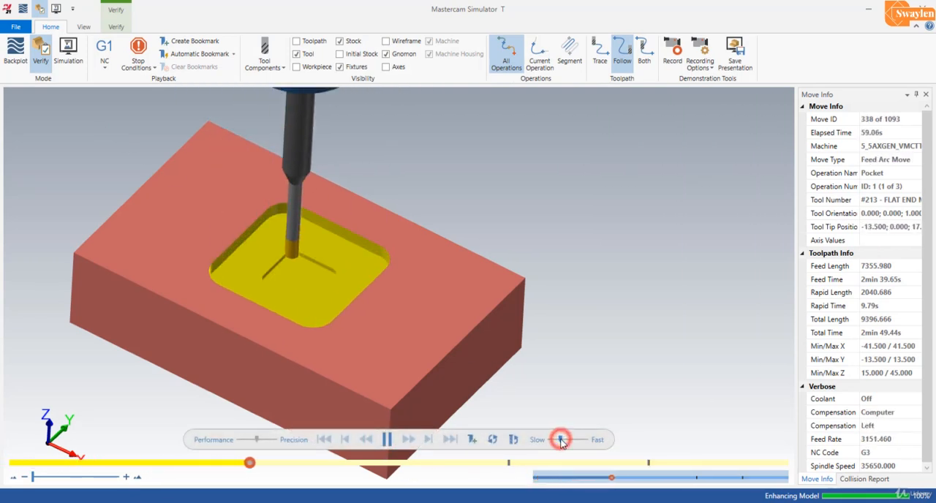
pyautogui.click(564, 440)
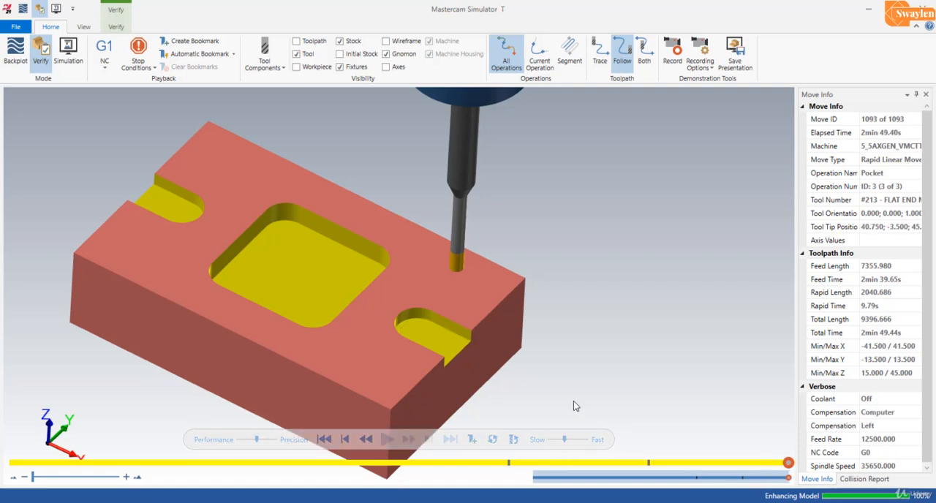